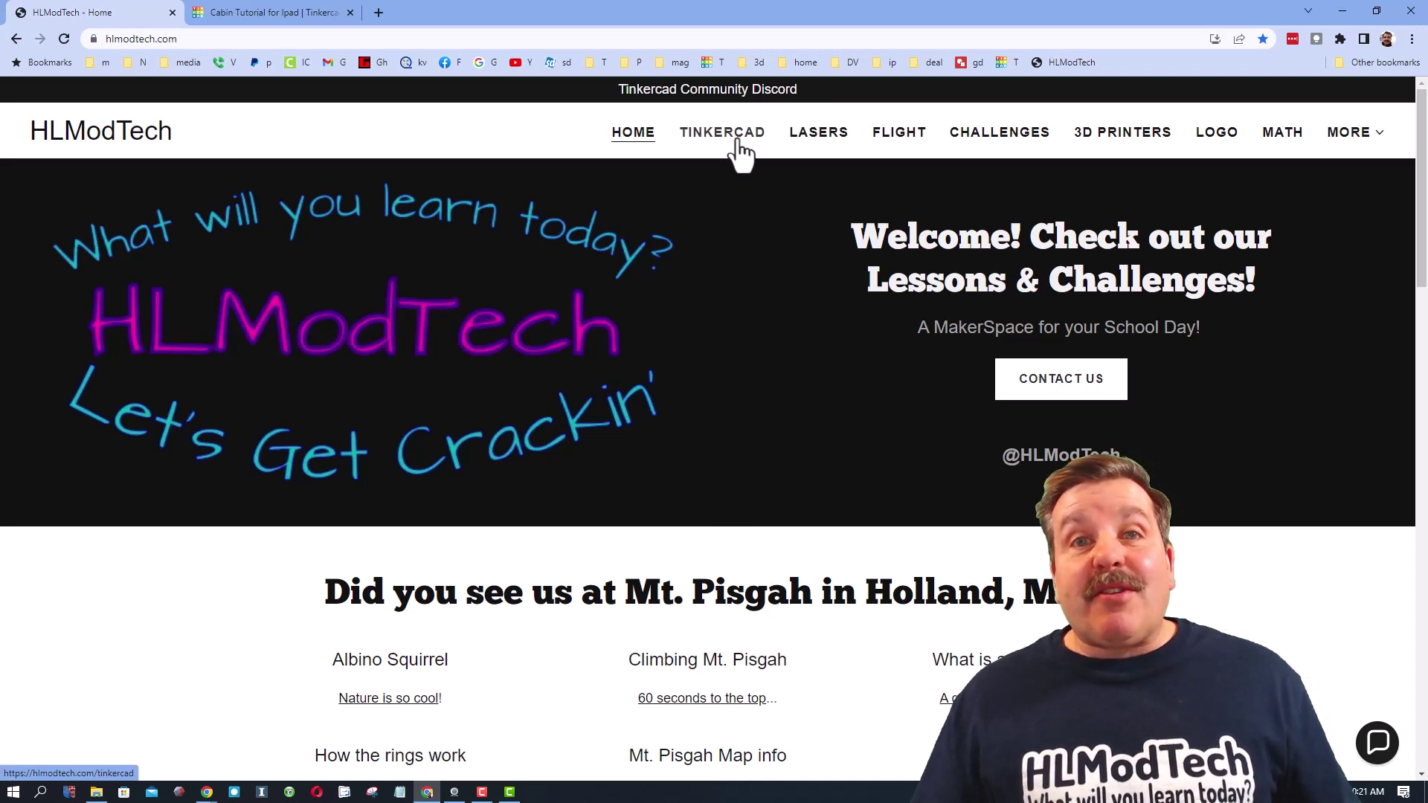
Go from HLModTech's 3D printers page to the Geeetech A10/A10M/A10T page, then open Geeetech's official site in a new tab.
click(1125, 134)
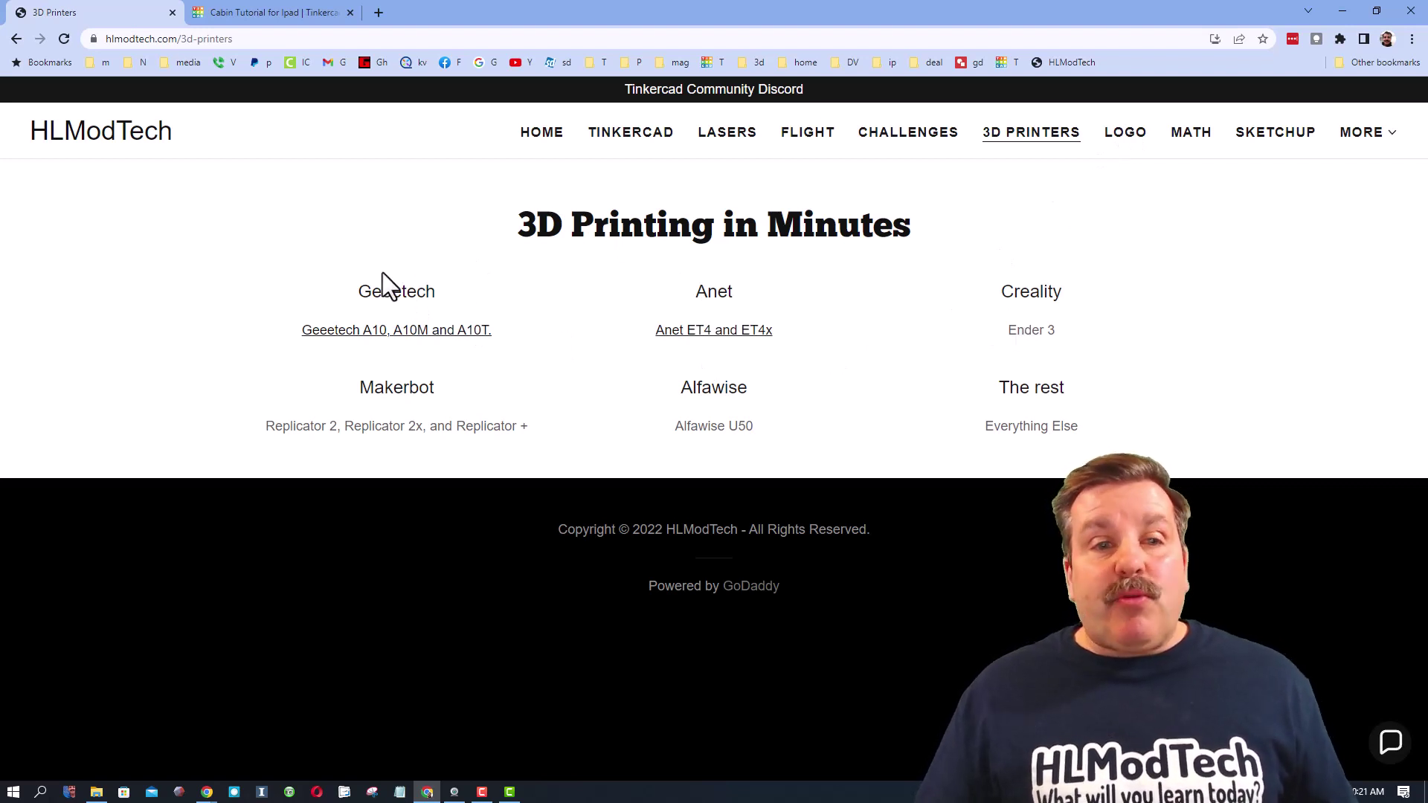
click(369, 341)
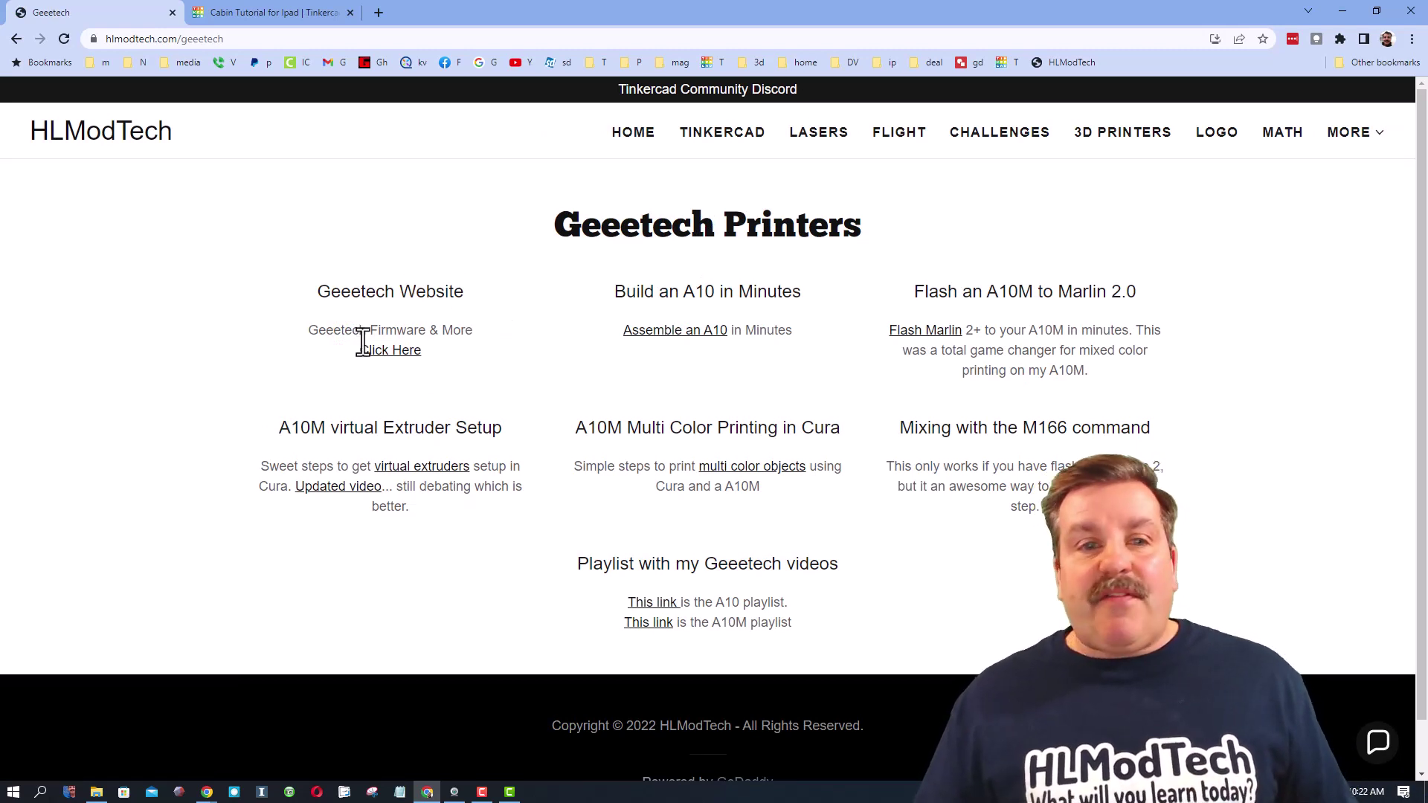
click(389, 354)
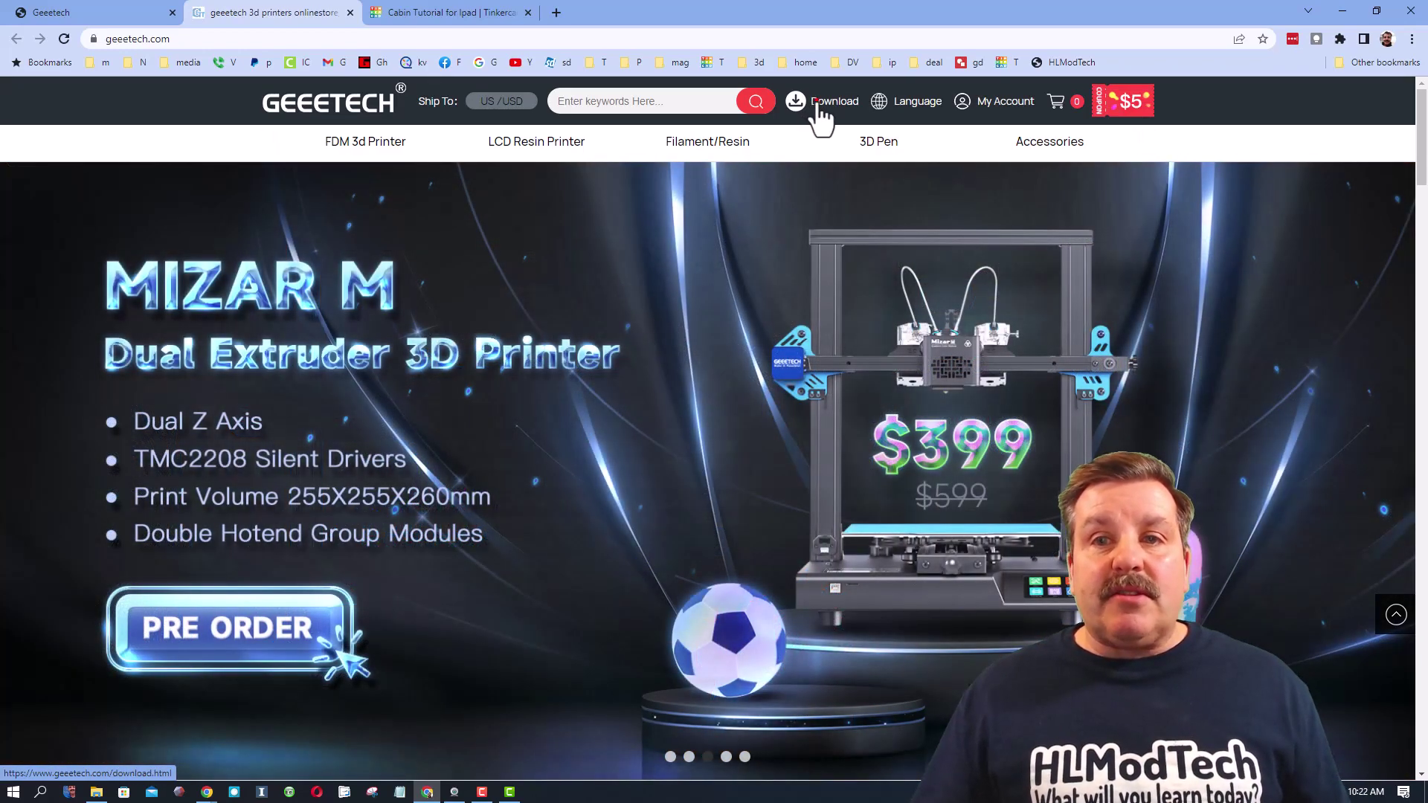
Open the A10M files from Geeetech's Download page and scroll through the listed documents.
click(819, 104)
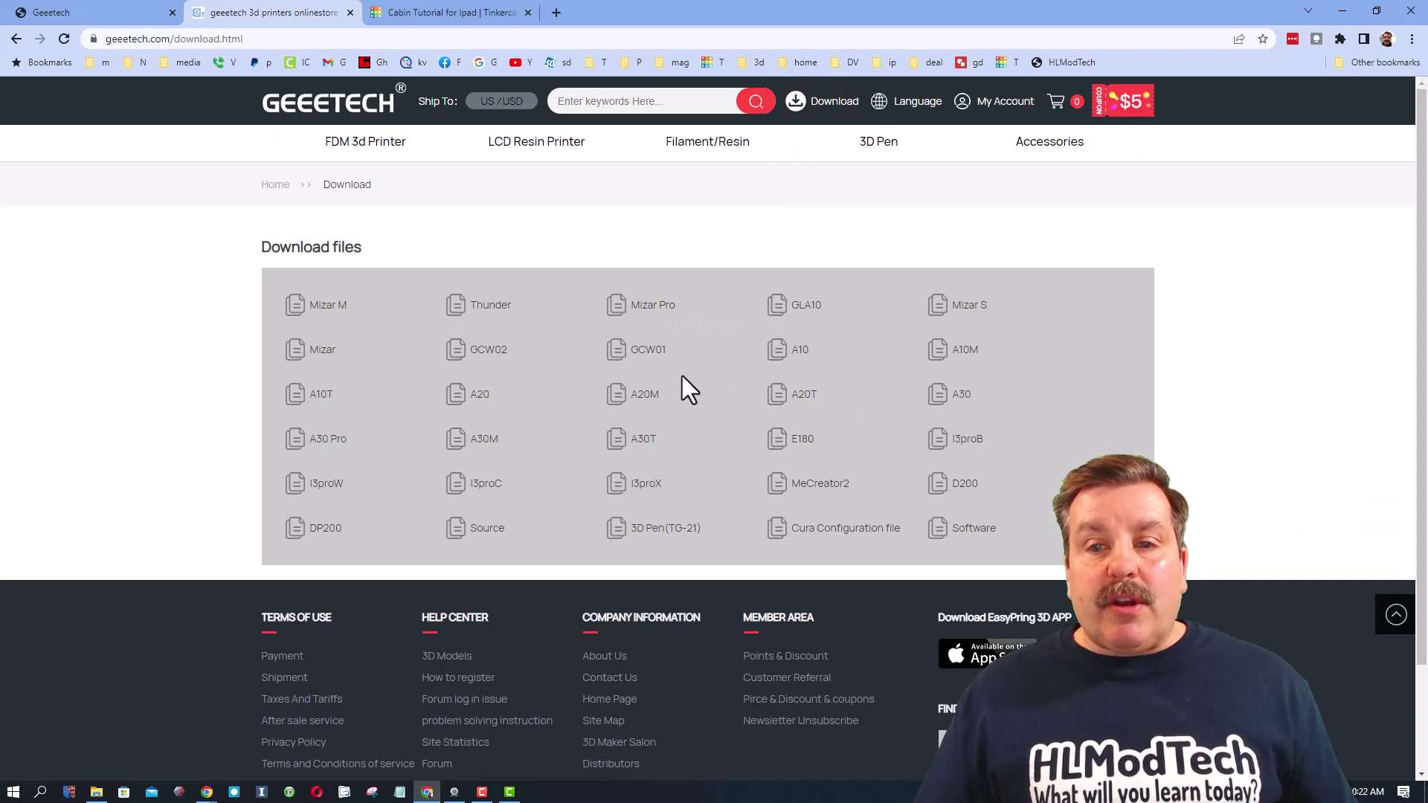
click(946, 350)
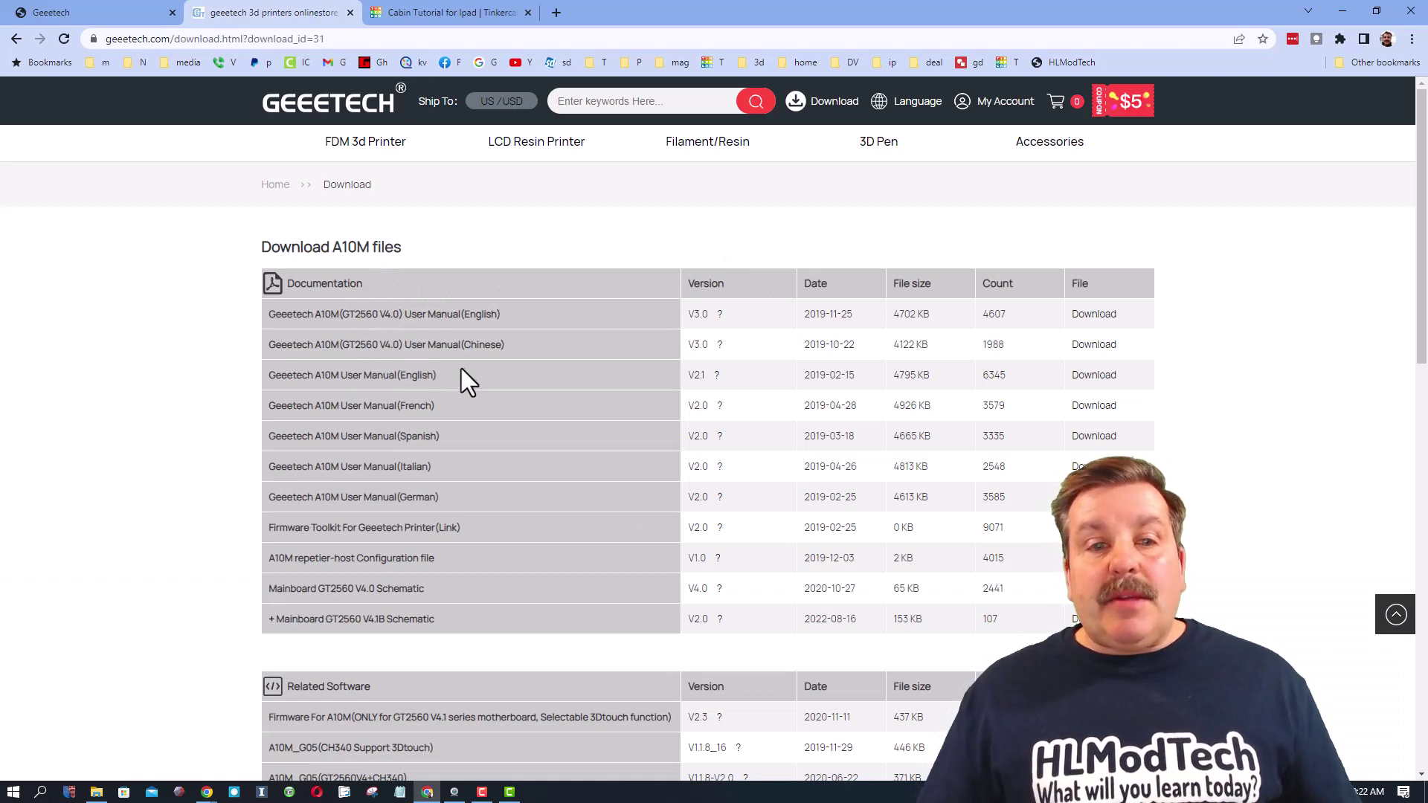
scroll(470, 383, down, 2)
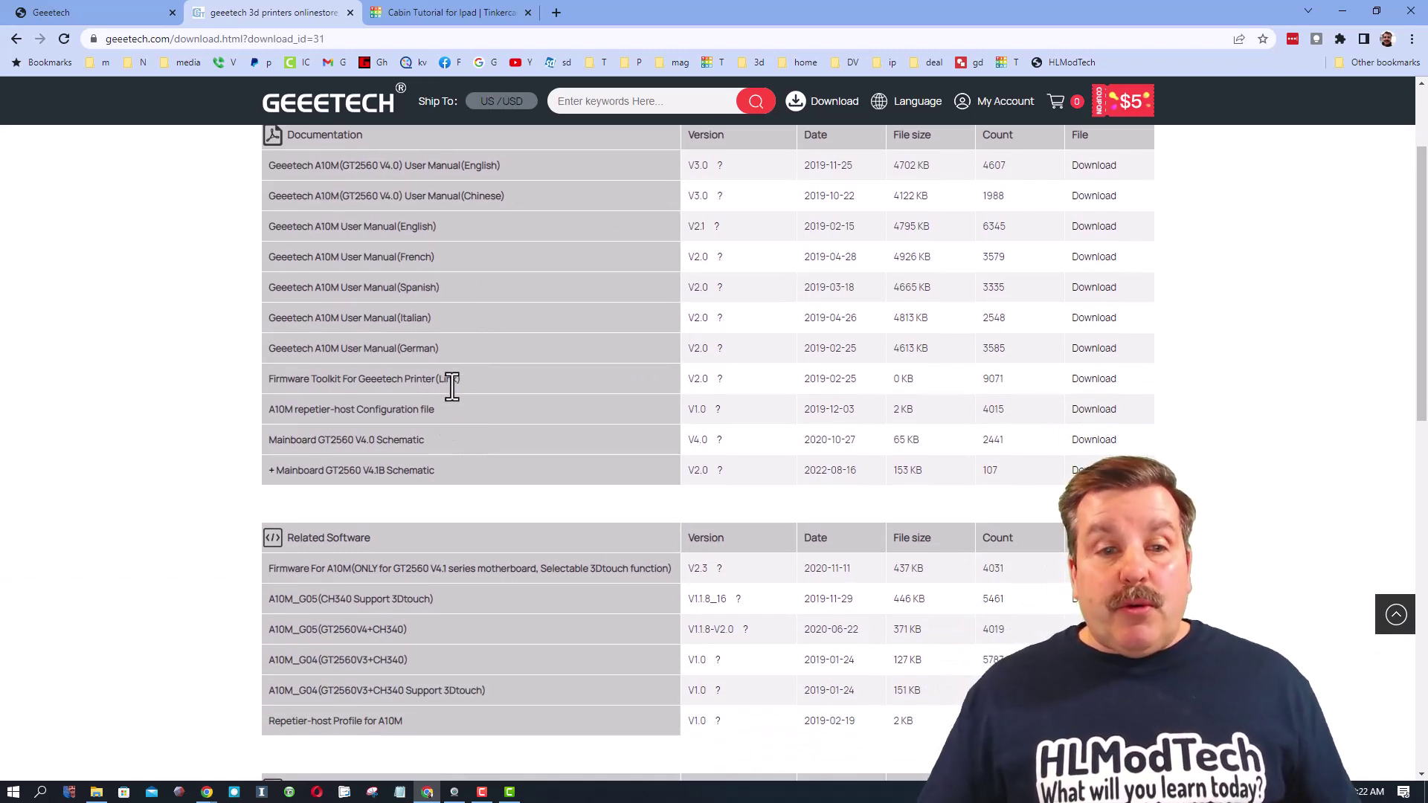
scroll(576, 356, down, 1)
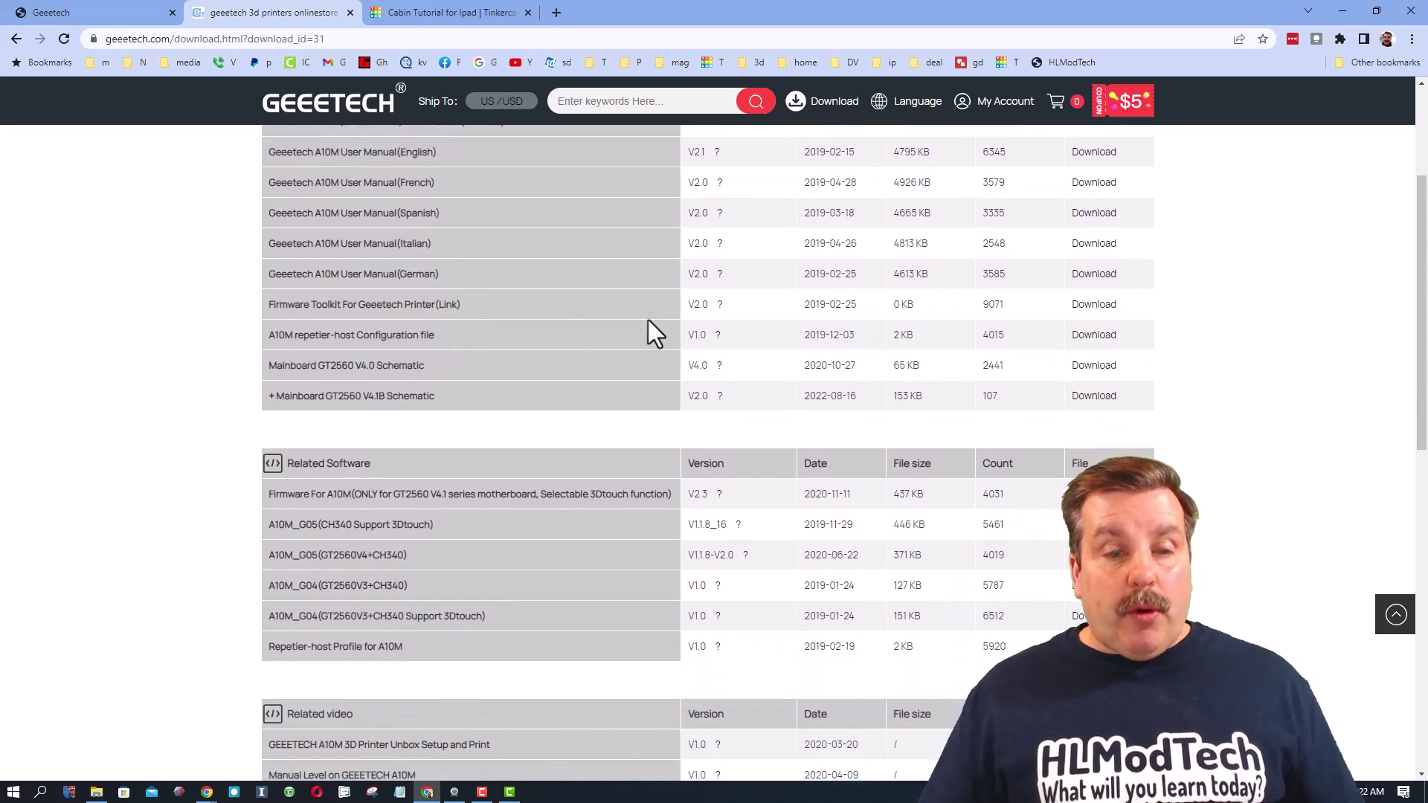
Scroll down to the A10M firmware table under Related Software.
scroll(649, 320, down, 3)
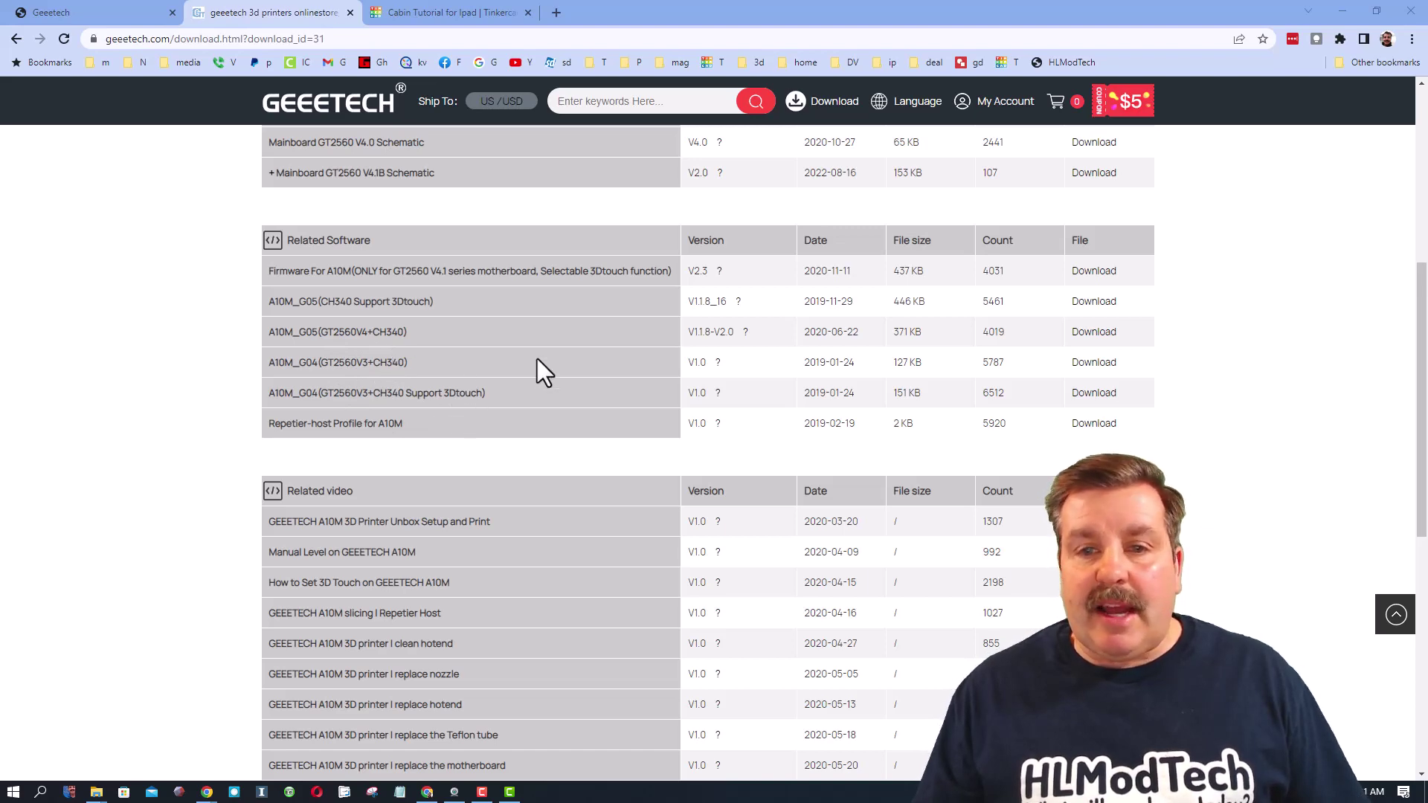
Download the A10M_G04 (GT2560V3+CH340) firmware zip, extract it with 7-Zip, and open the A10Mhex folder.
click(1086, 359)
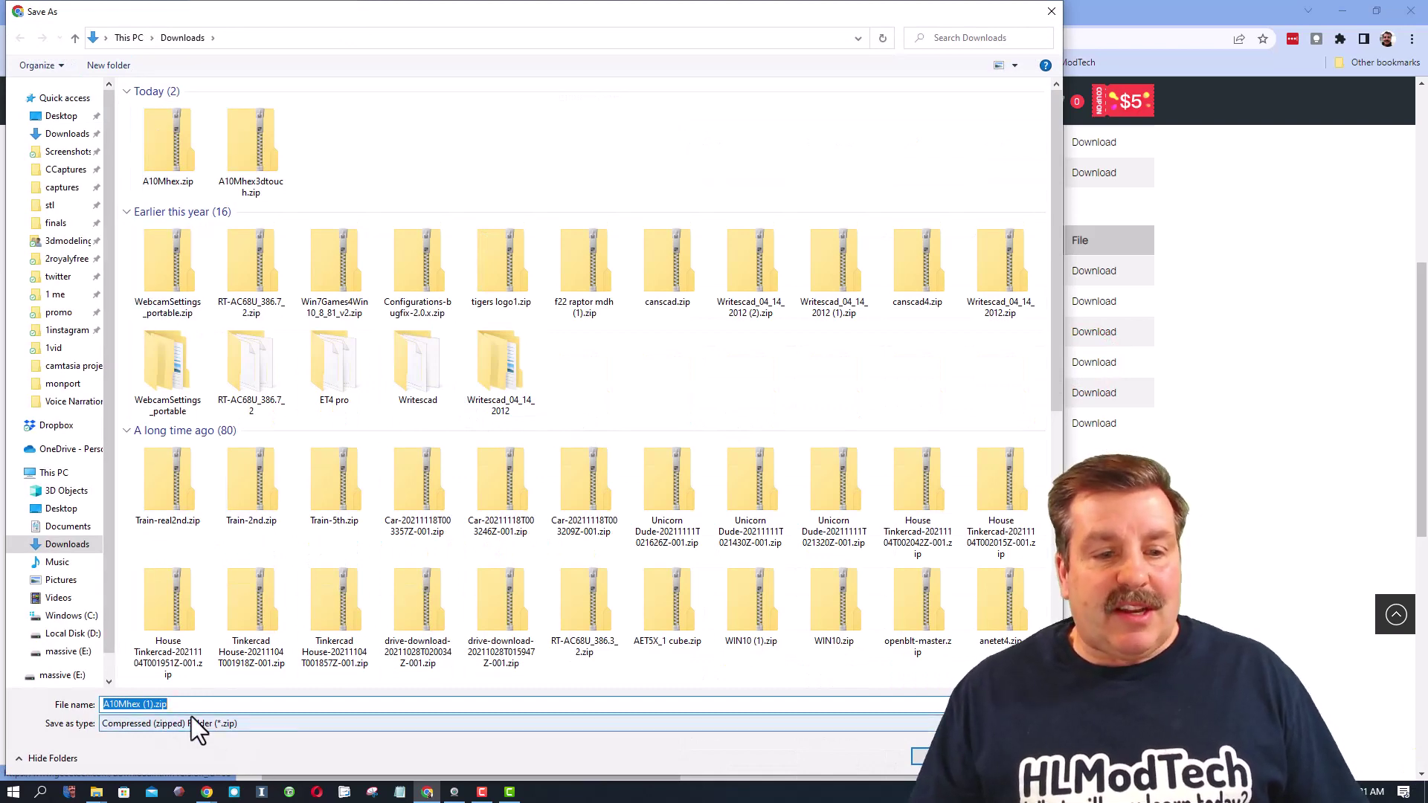
click(933, 757)
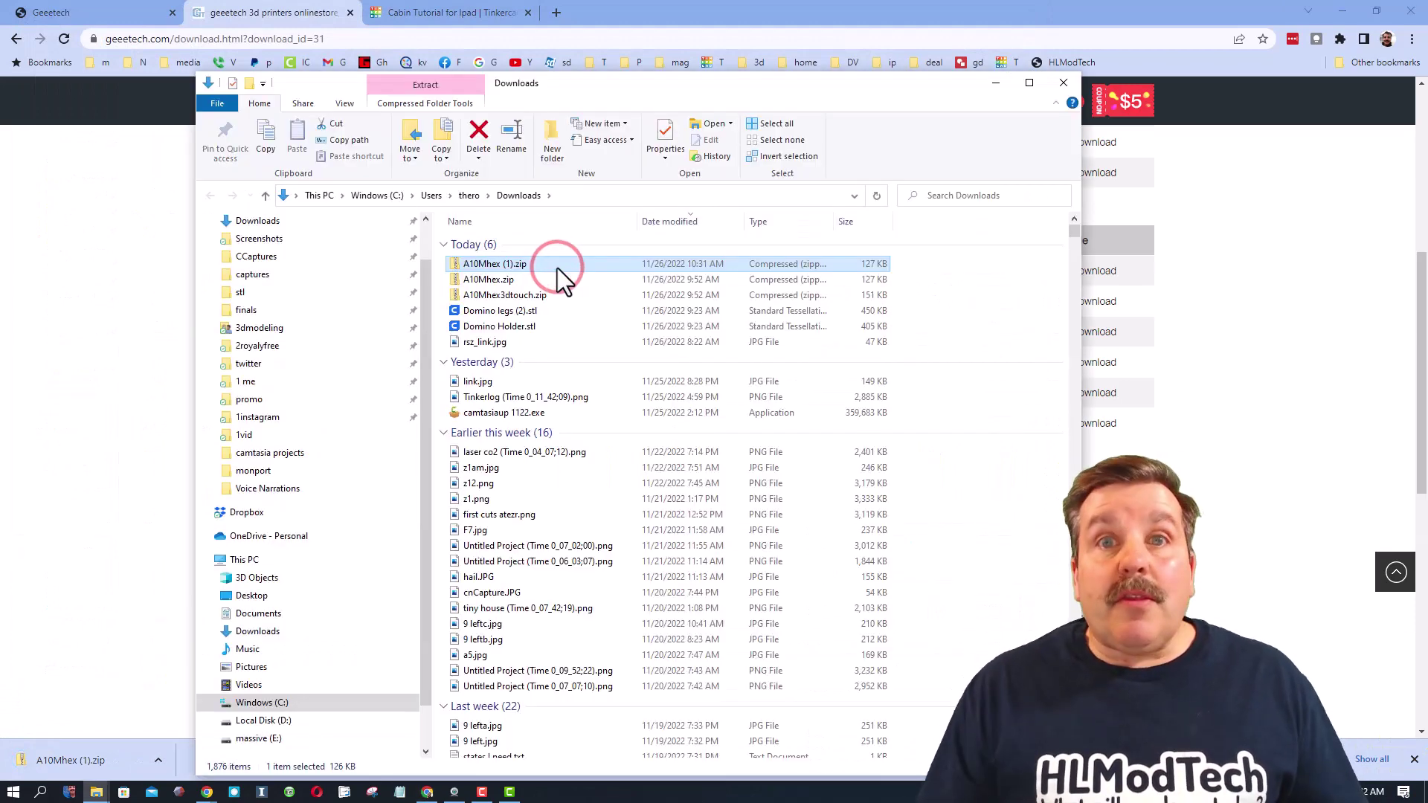
right_click(557, 267)
mouse_move(451, 349)
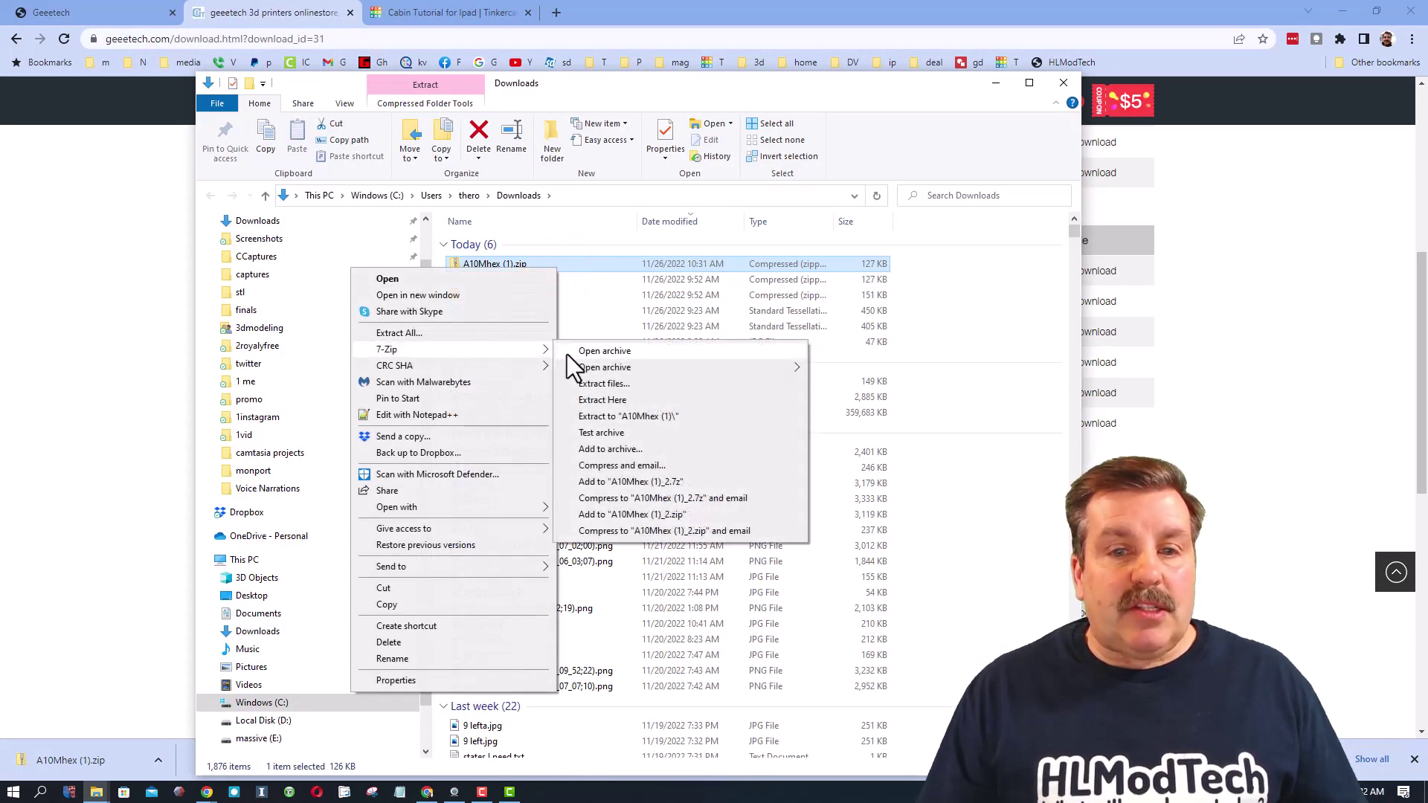
click(622, 415)
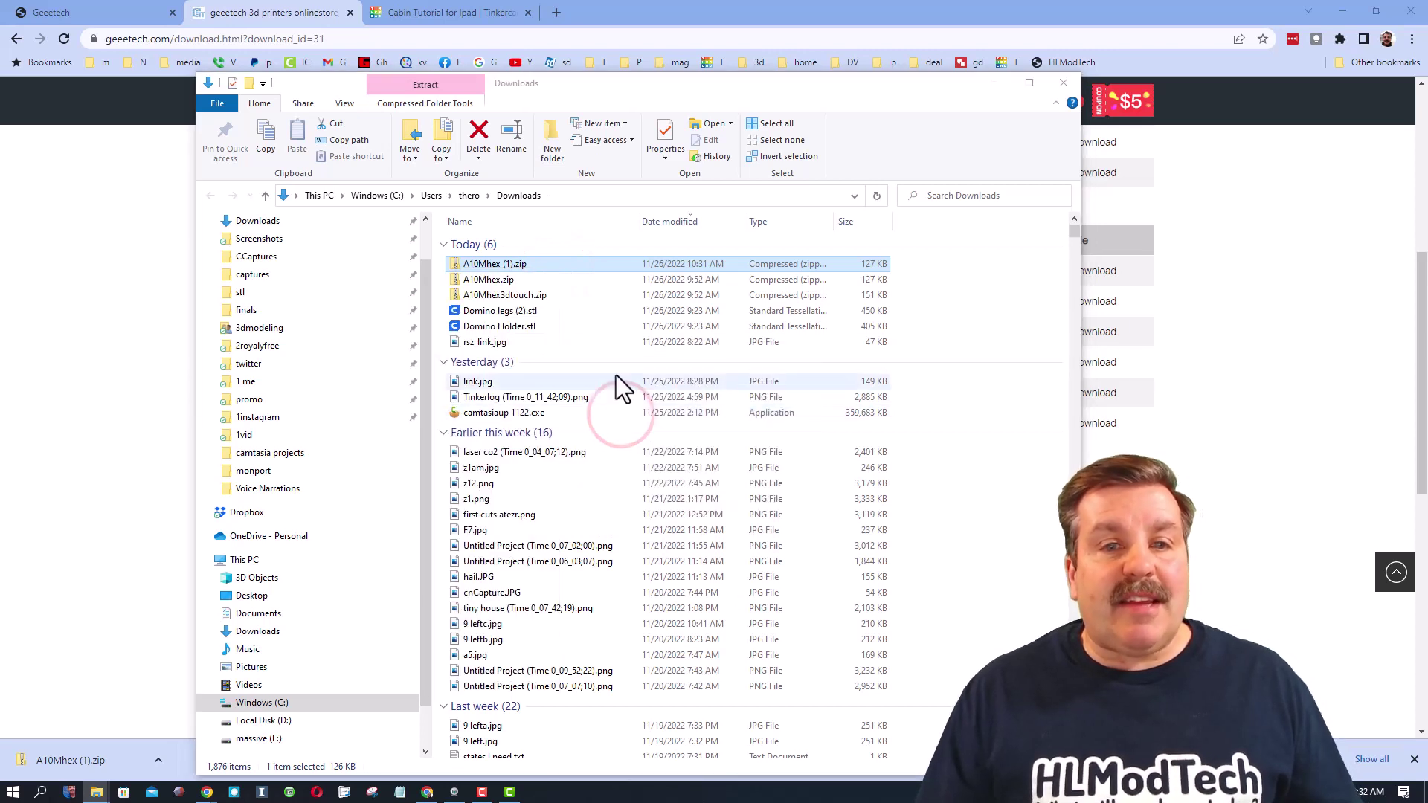
double_click(579, 222)
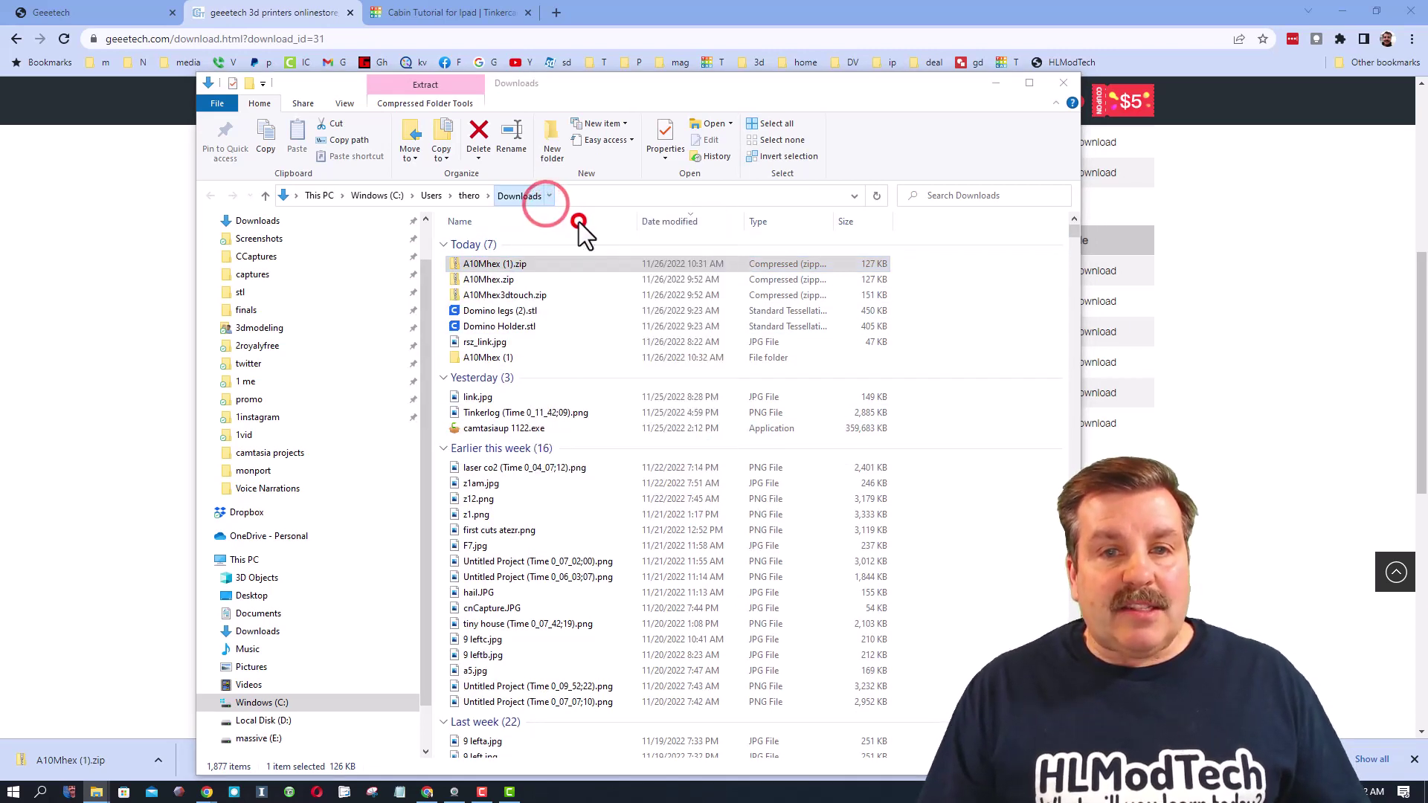
double_click(483, 243)
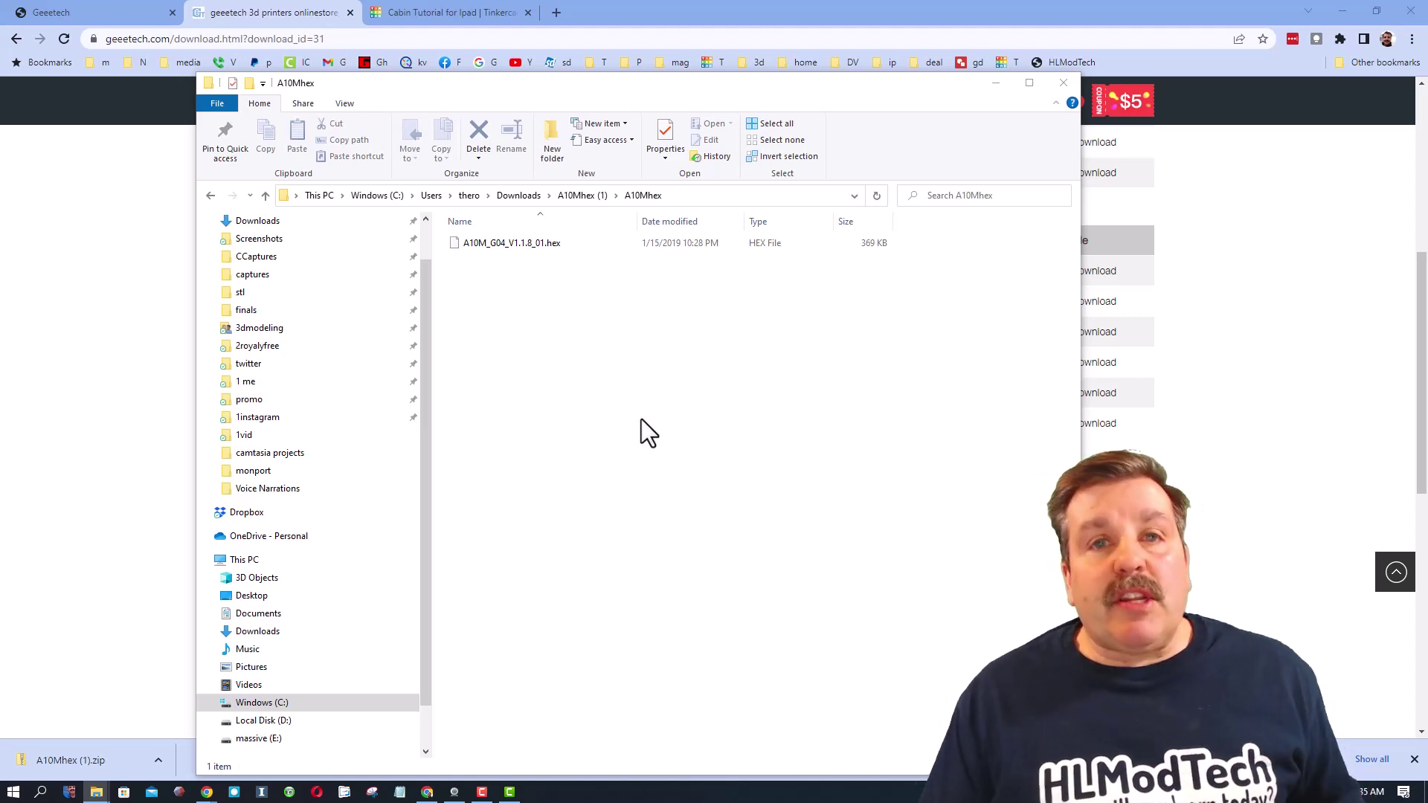
Launch Ultimaker Cura from the Start menu and select A10M as the active printer.
click(13, 790)
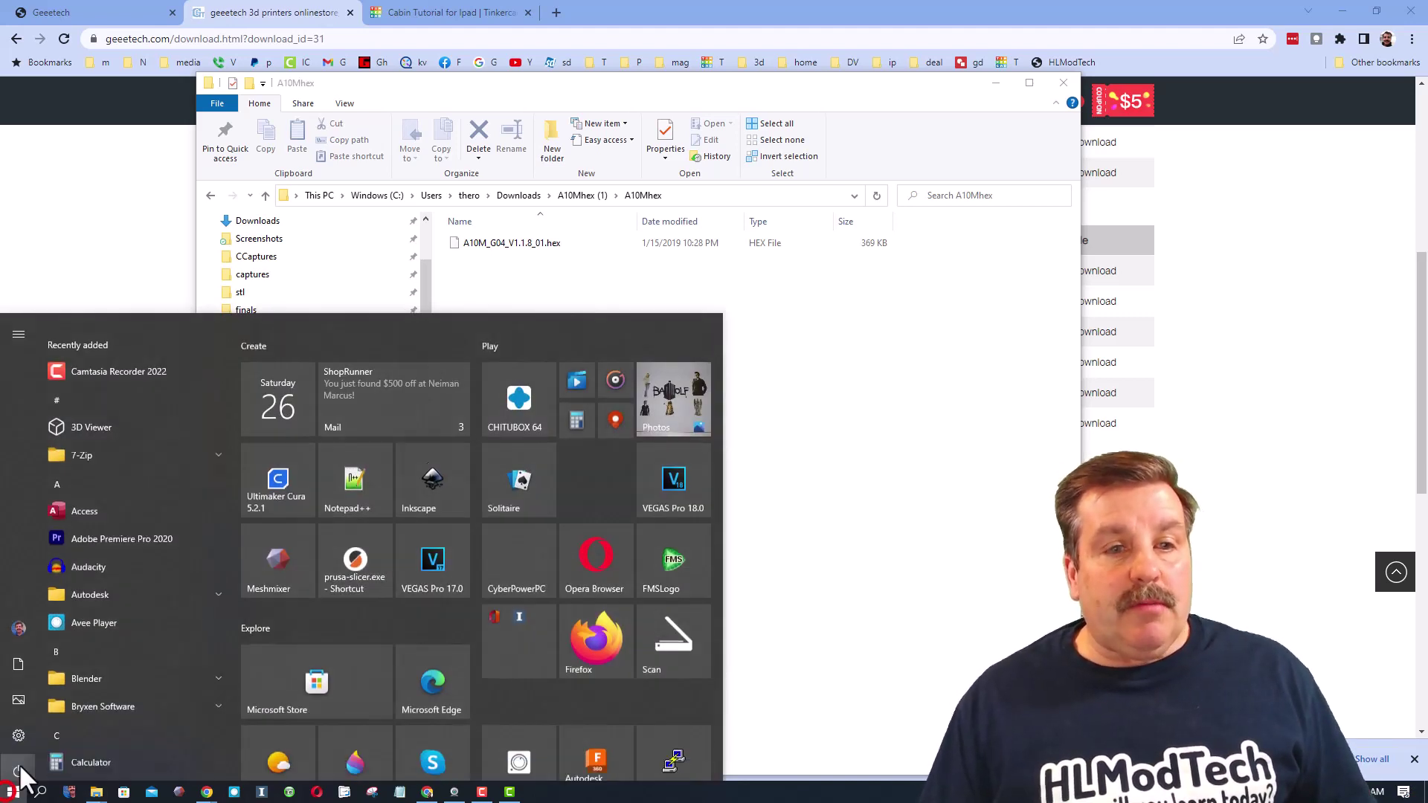
click(280, 465)
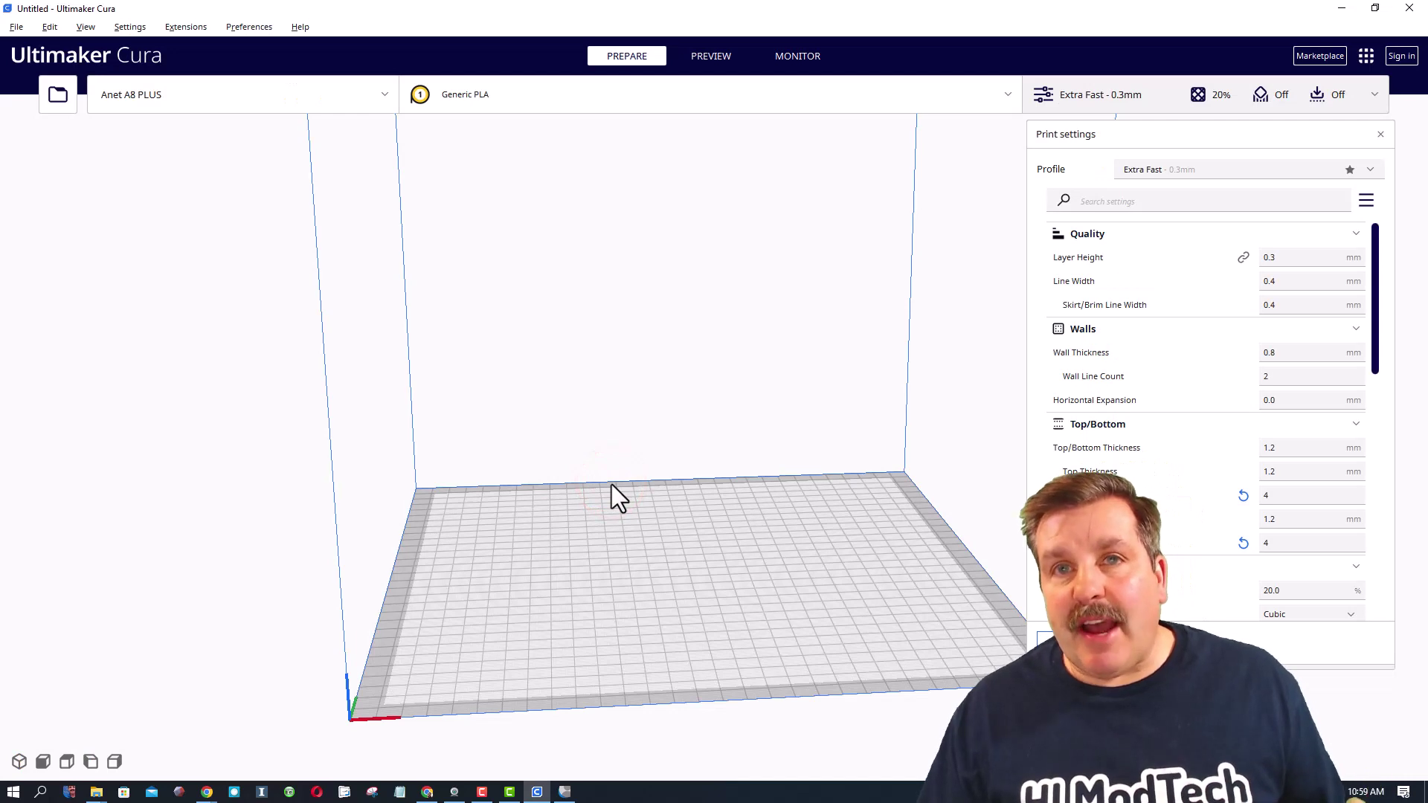
click(186, 99)
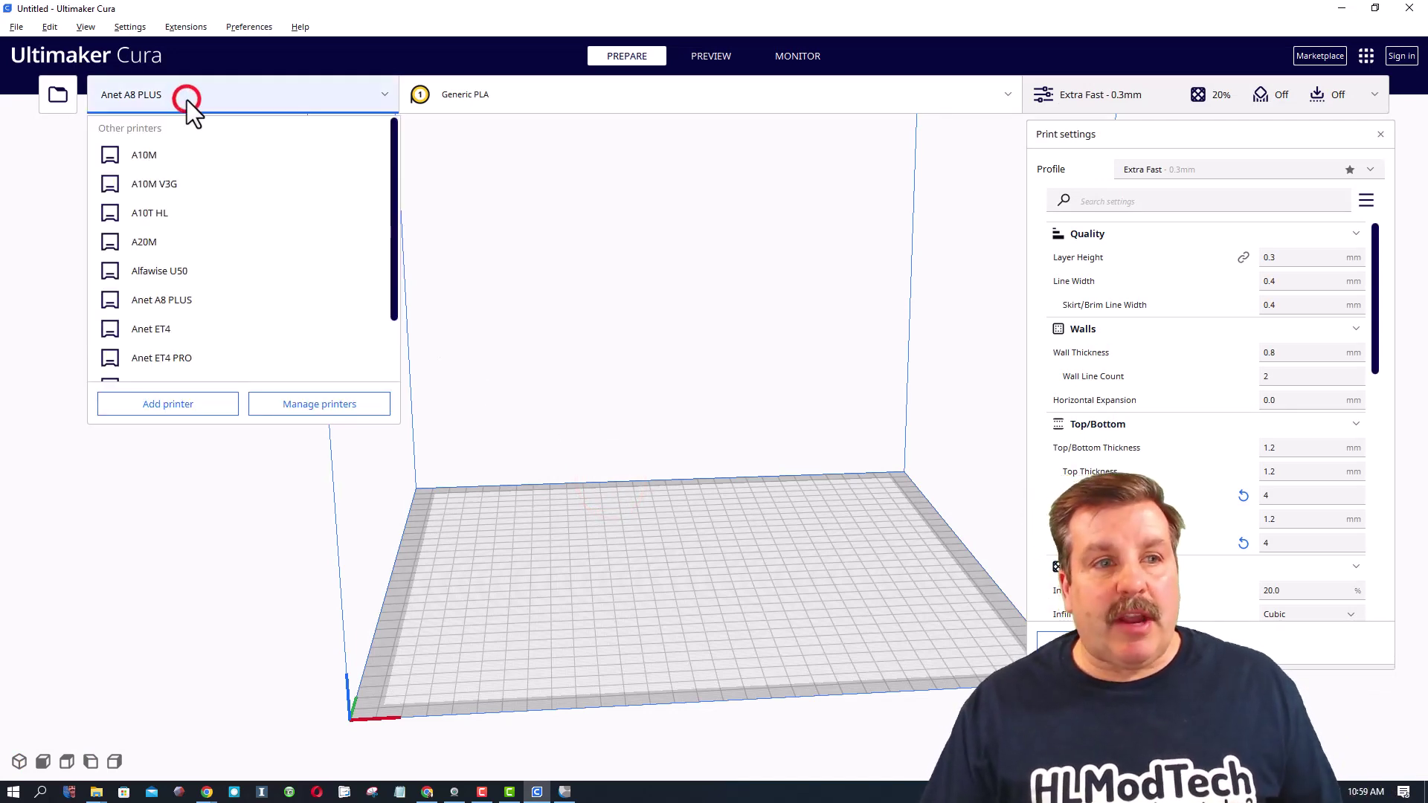
click(152, 154)
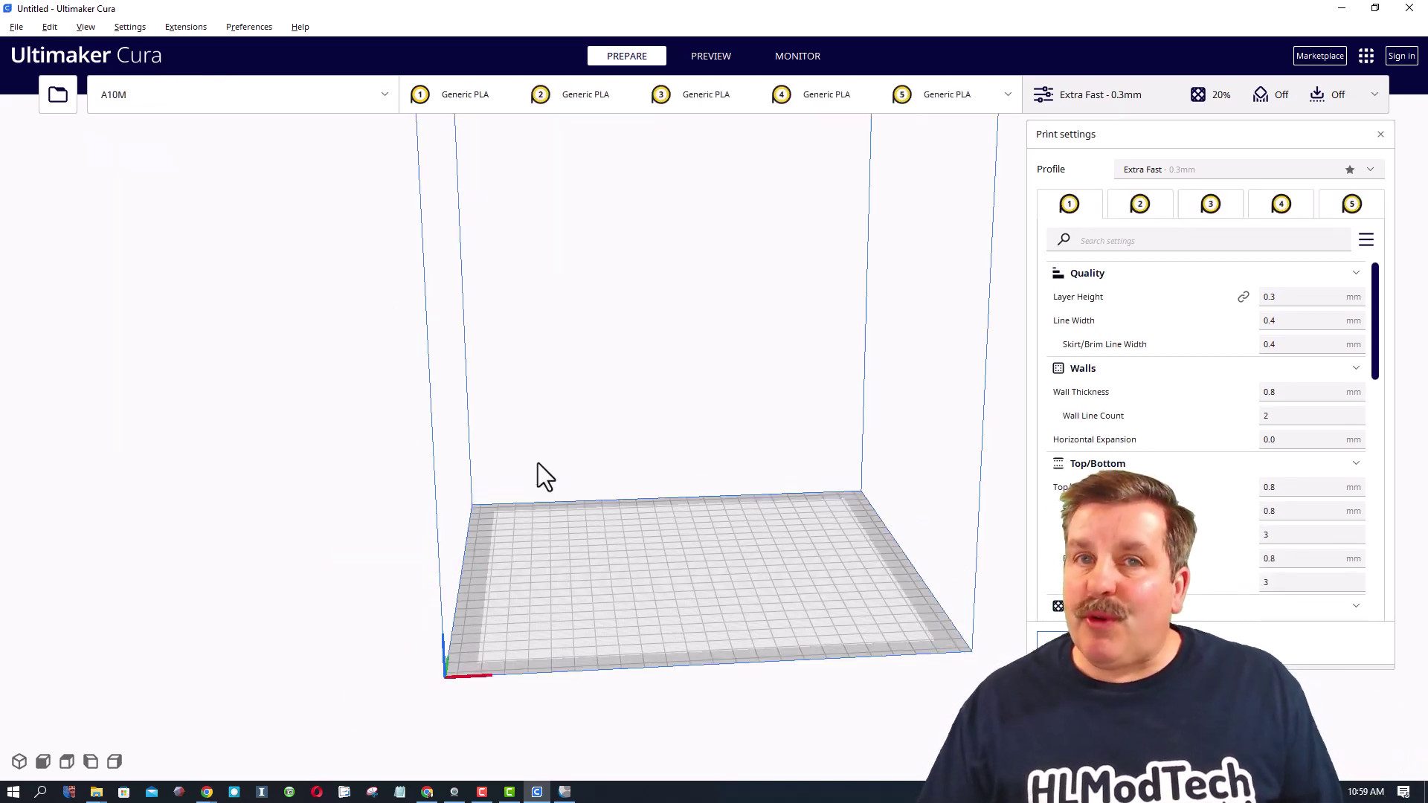
From the A10M printer preferences, choose Upload custom Firmware and pick A10M_G04_V1.1.8_01.hex from Downloads\A10Mhex (1)\A10Mhex.
click(315, 409)
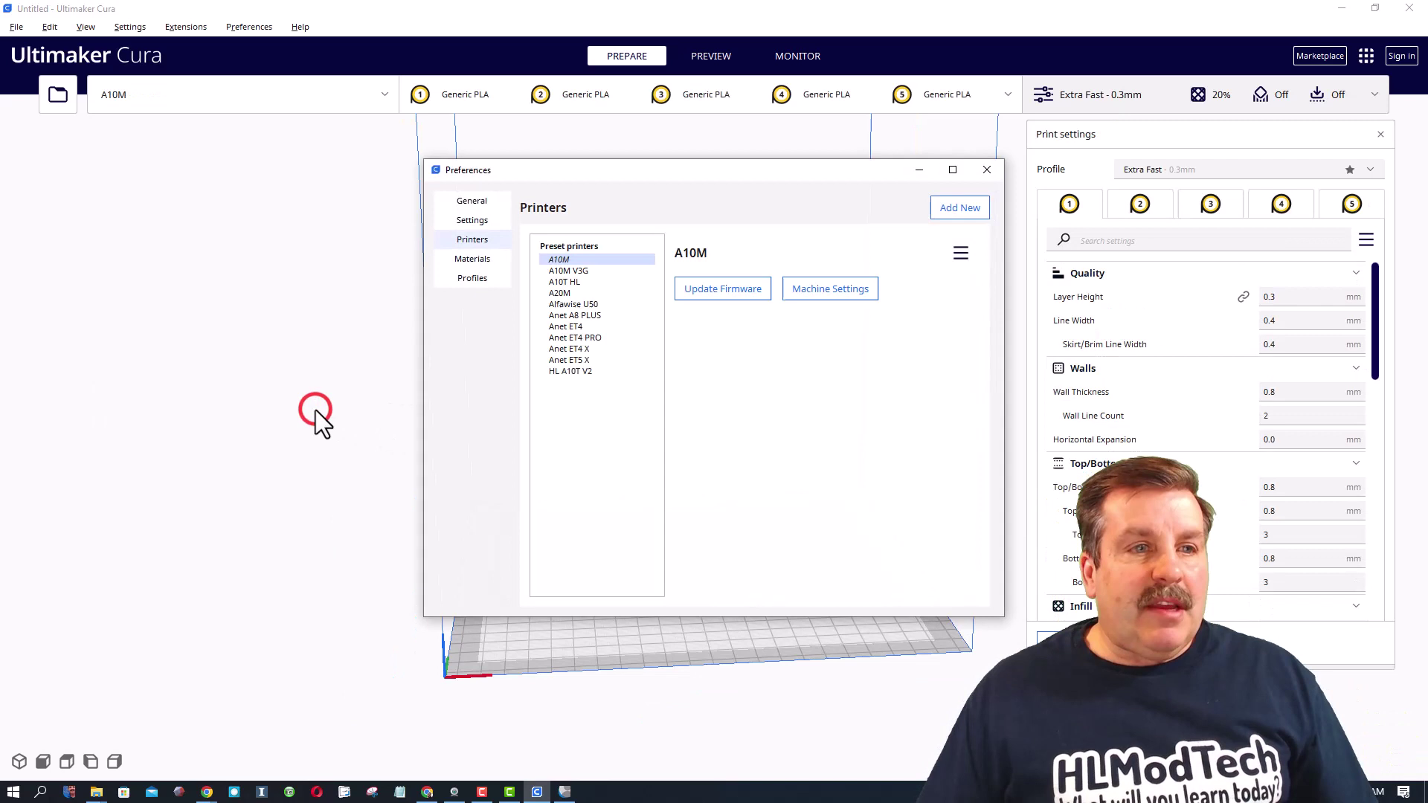
click(718, 292)
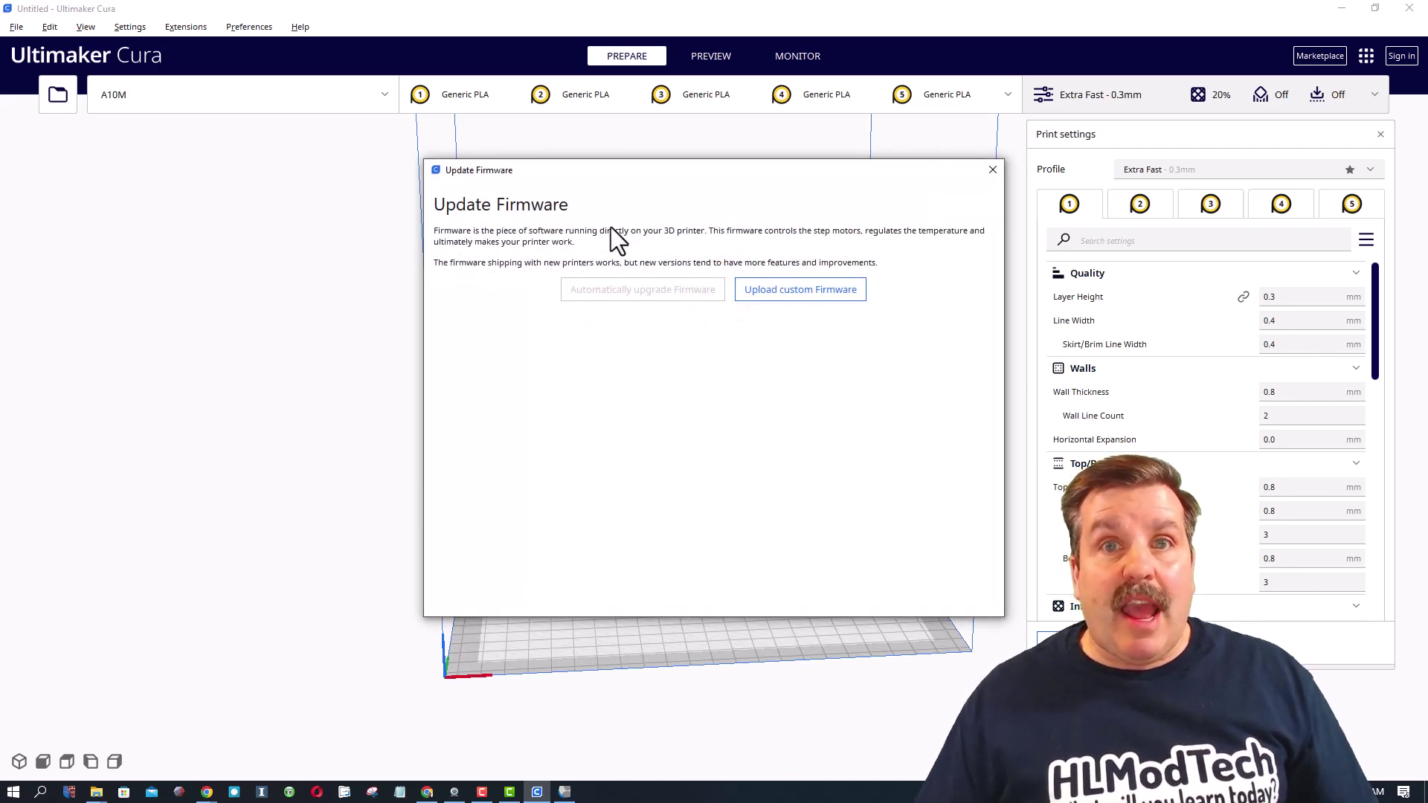
click(792, 287)
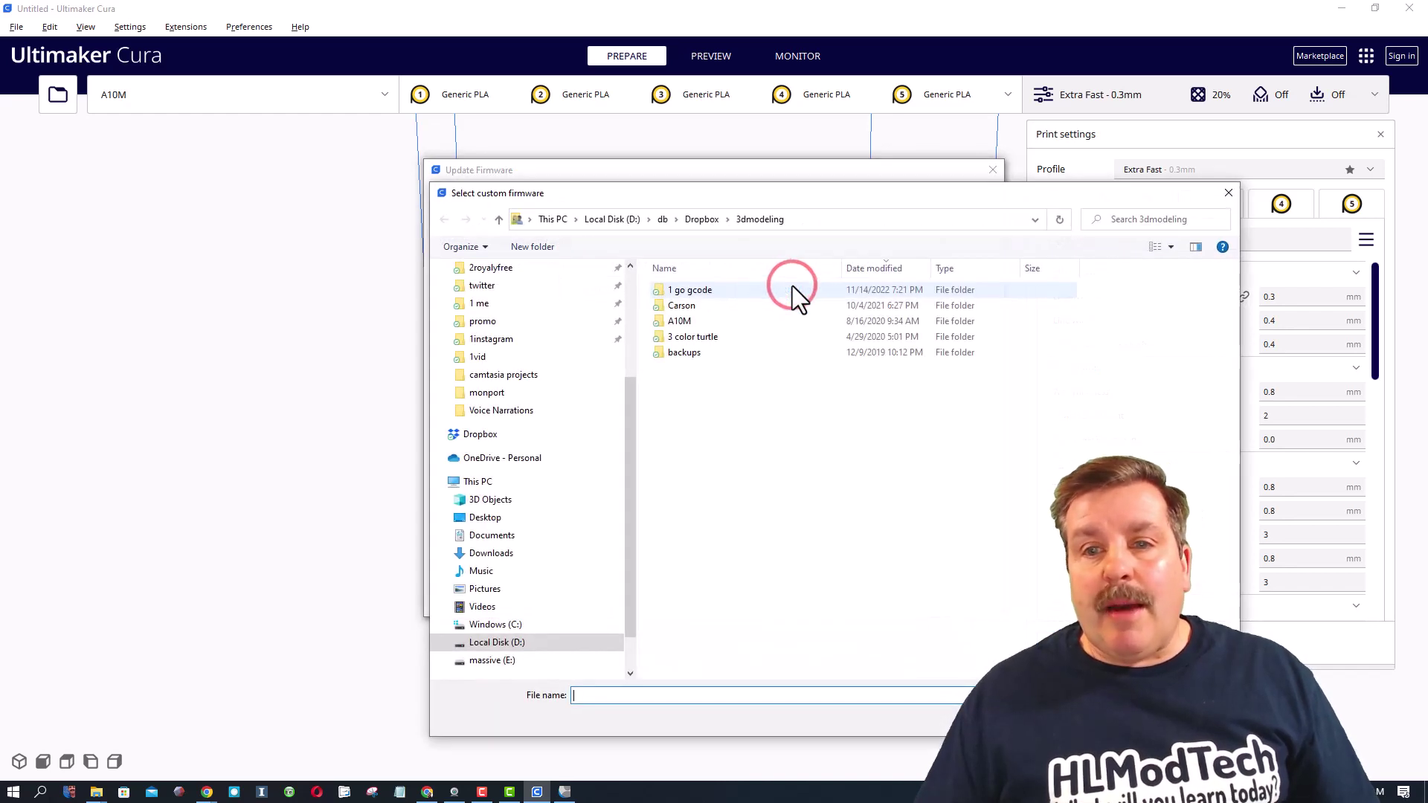
double_click(786, 287)
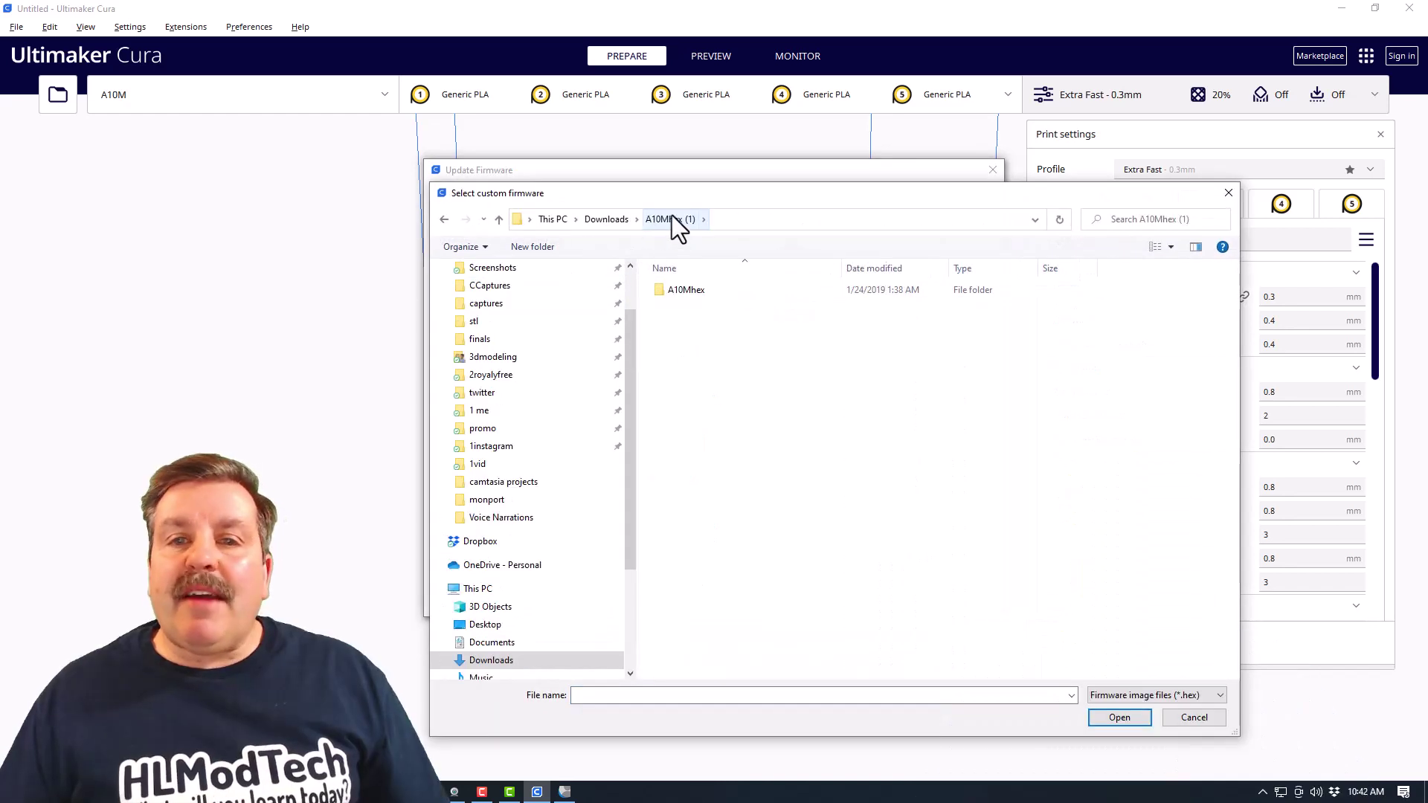
double_click(685, 289)
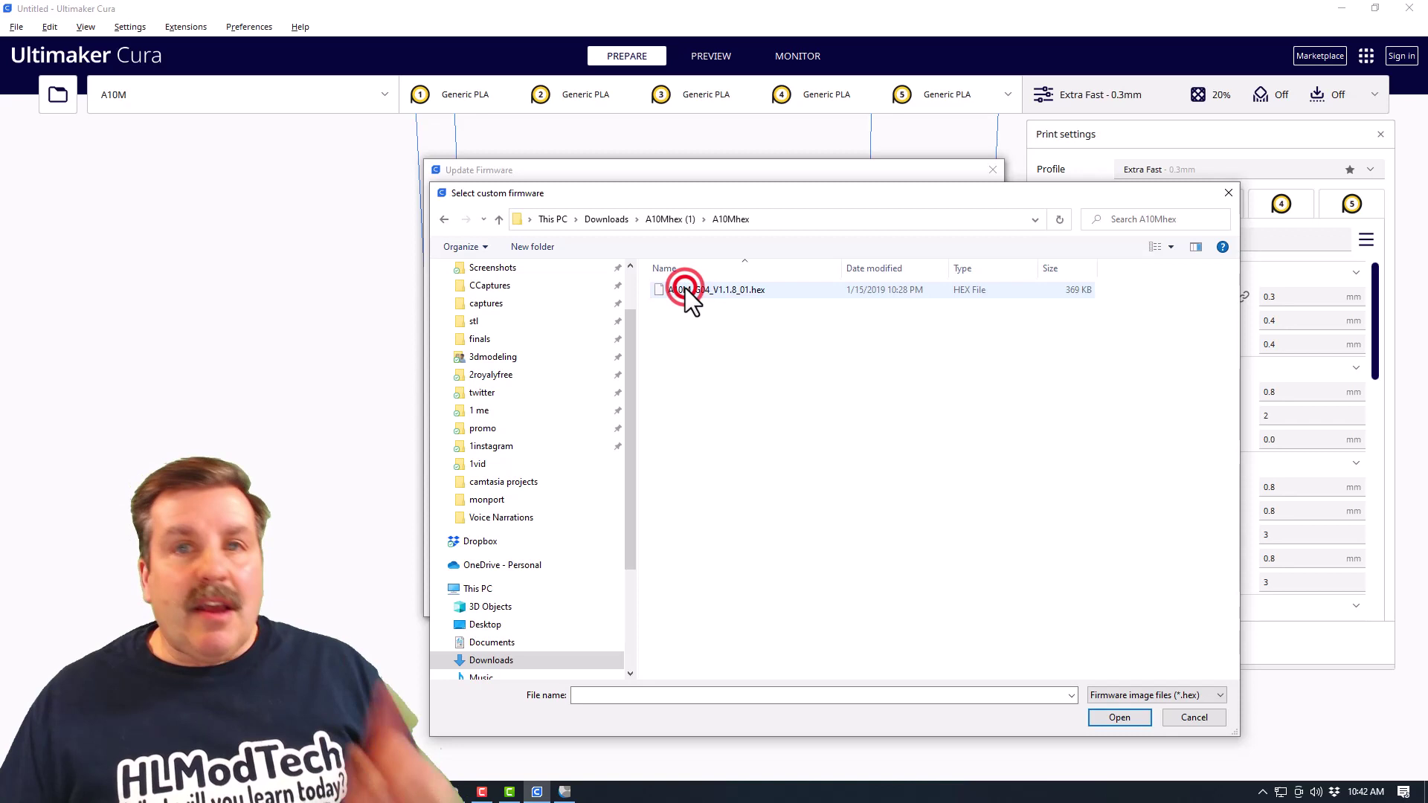
click(704, 291)
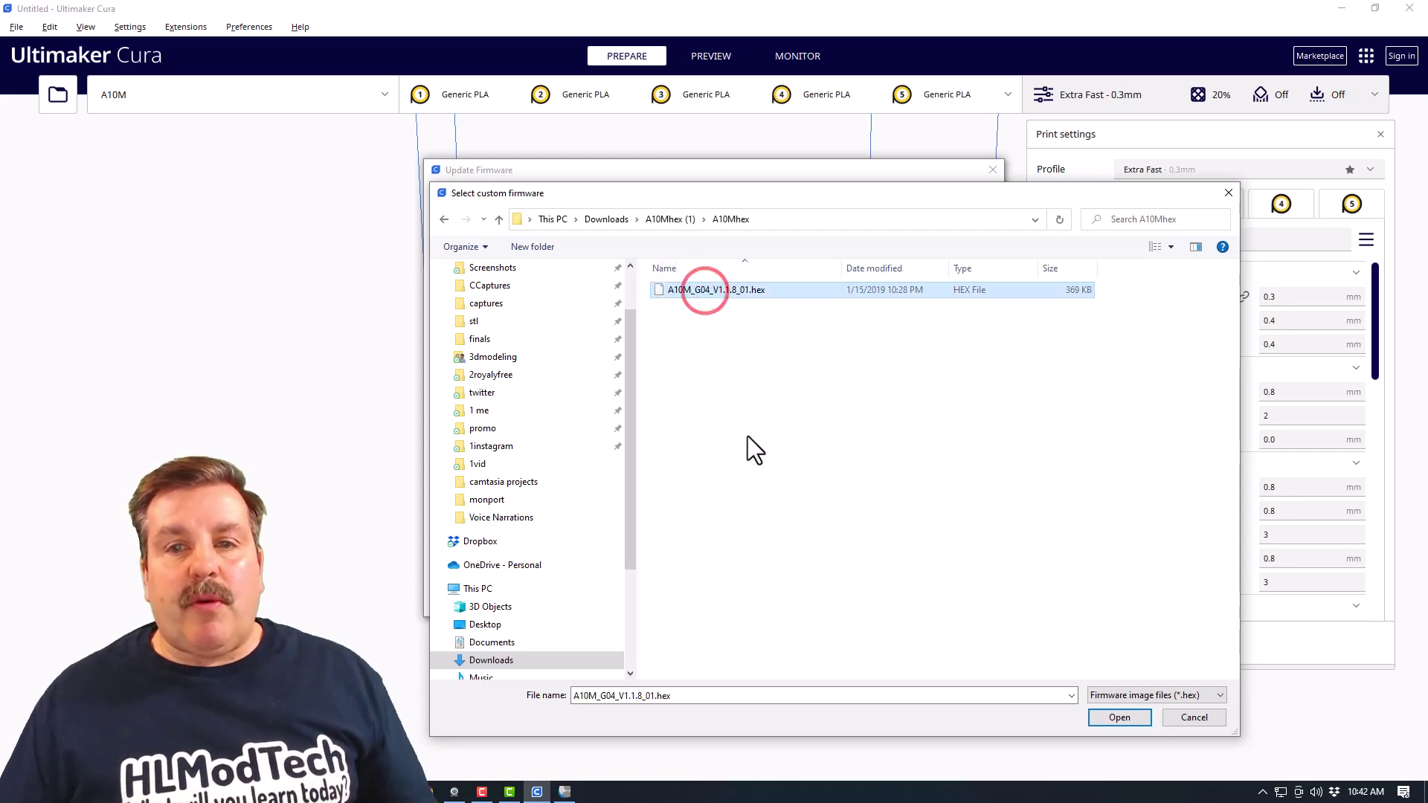
Start the flash, then check the printer's About Printer > Printer Info shows Marlin 1.1.8, 2017-12-25.
click(1117, 720)
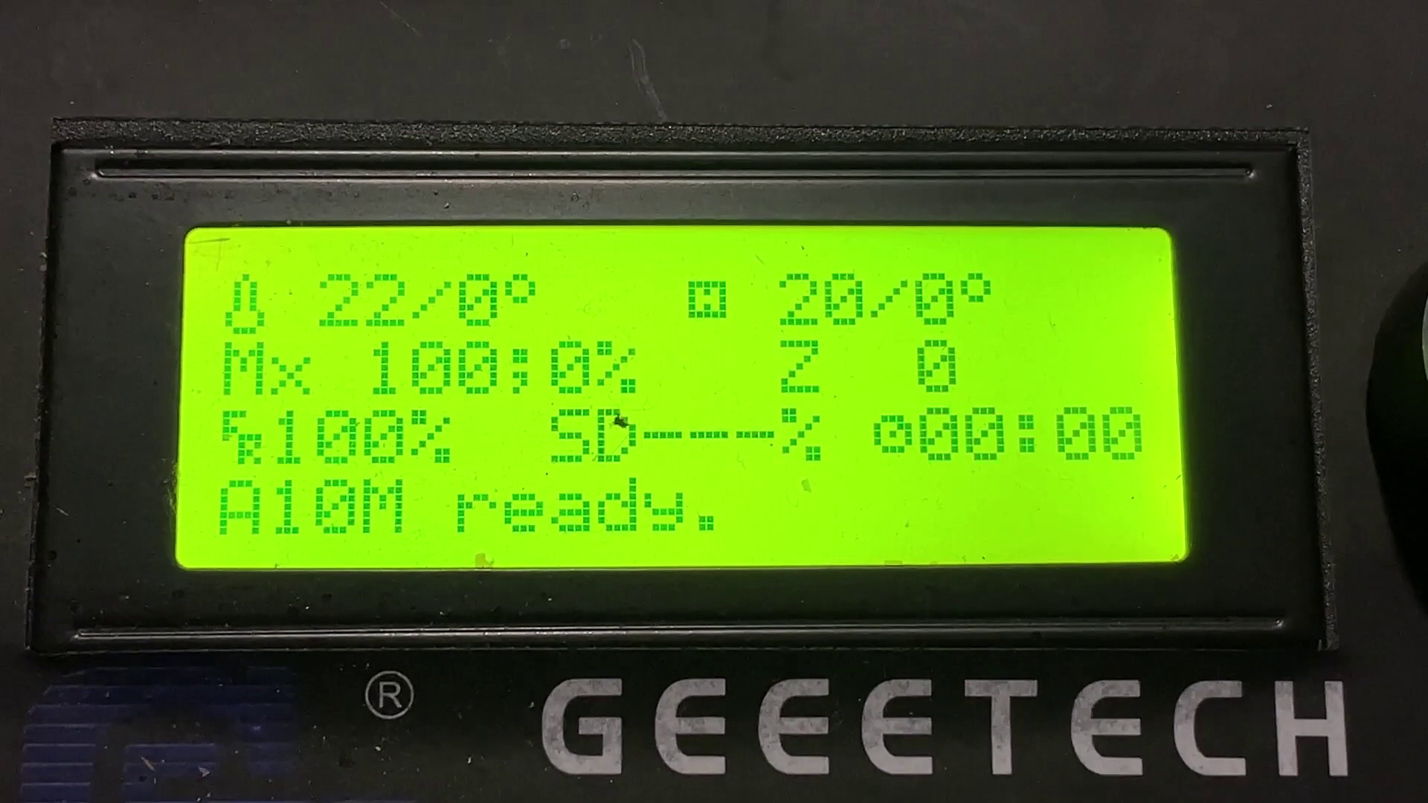
key(Return)
key(Down)
key(Down)
key(Down)
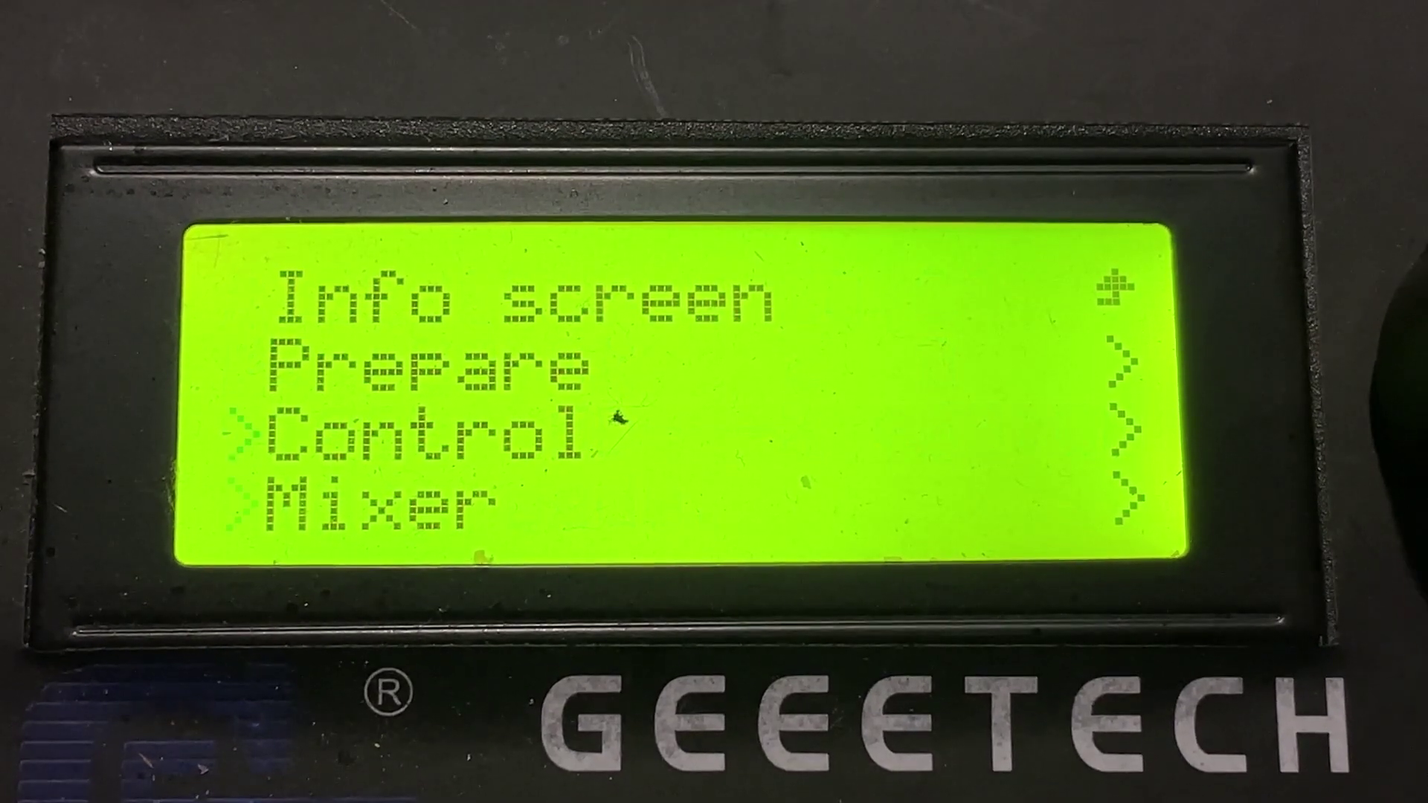
key(Down)
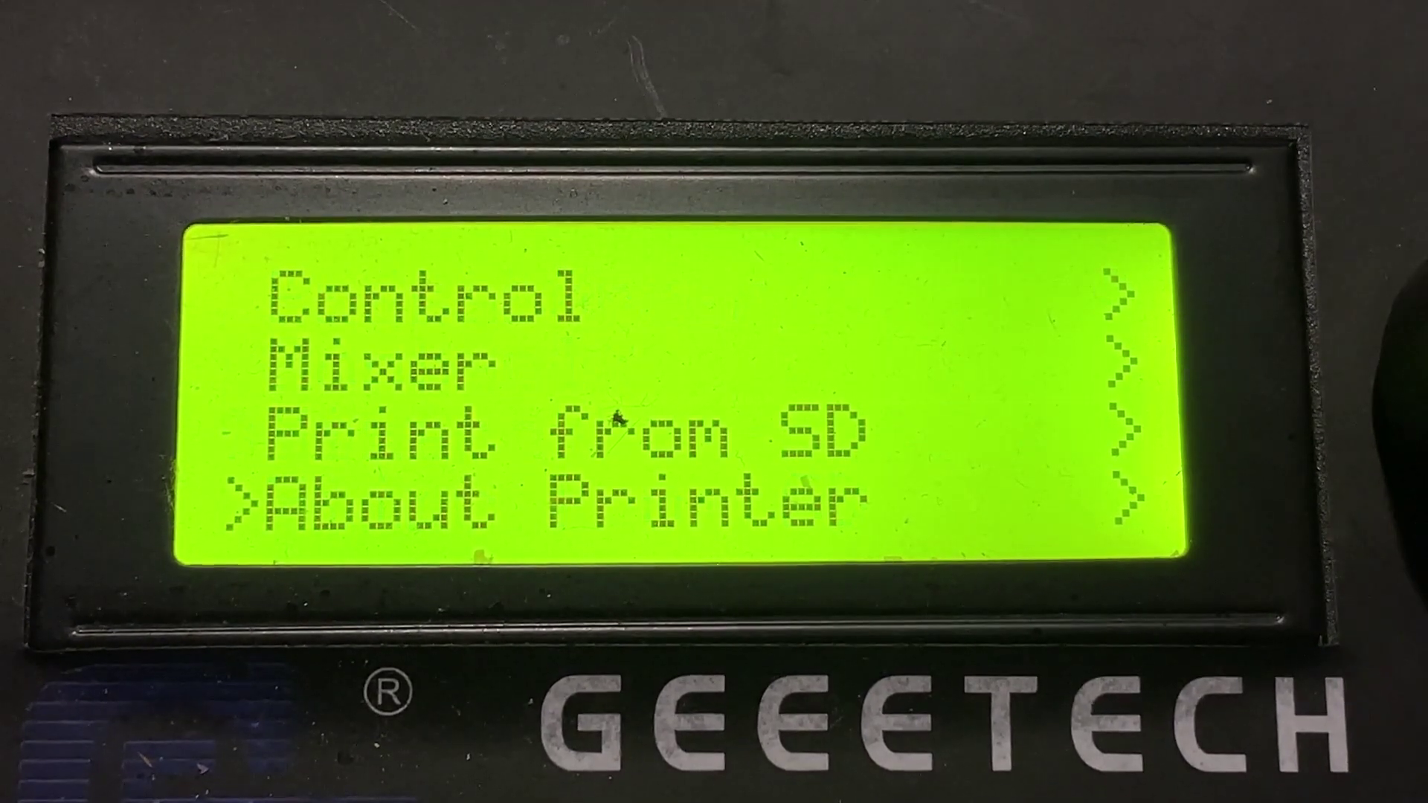
key(Return)
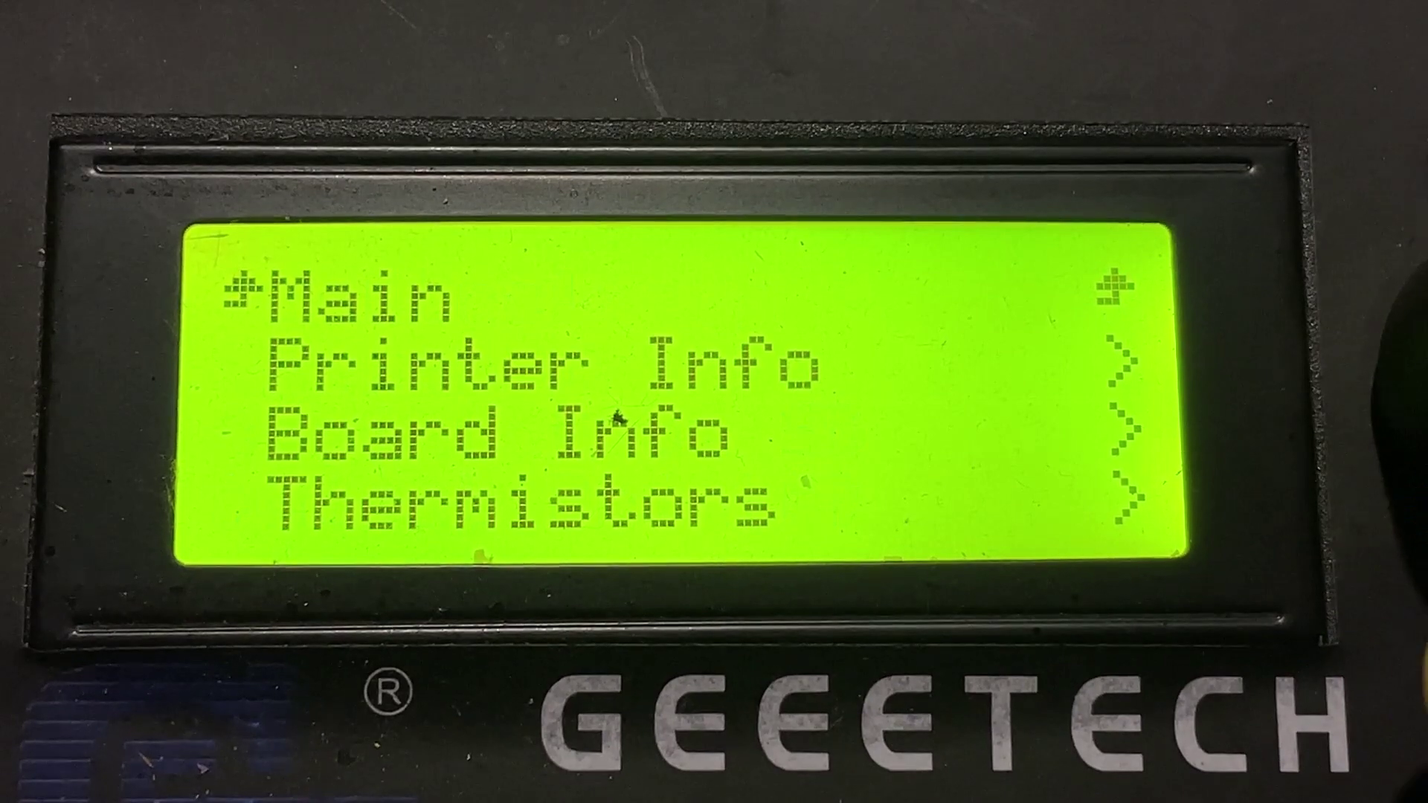
key(Down)
key(Return)
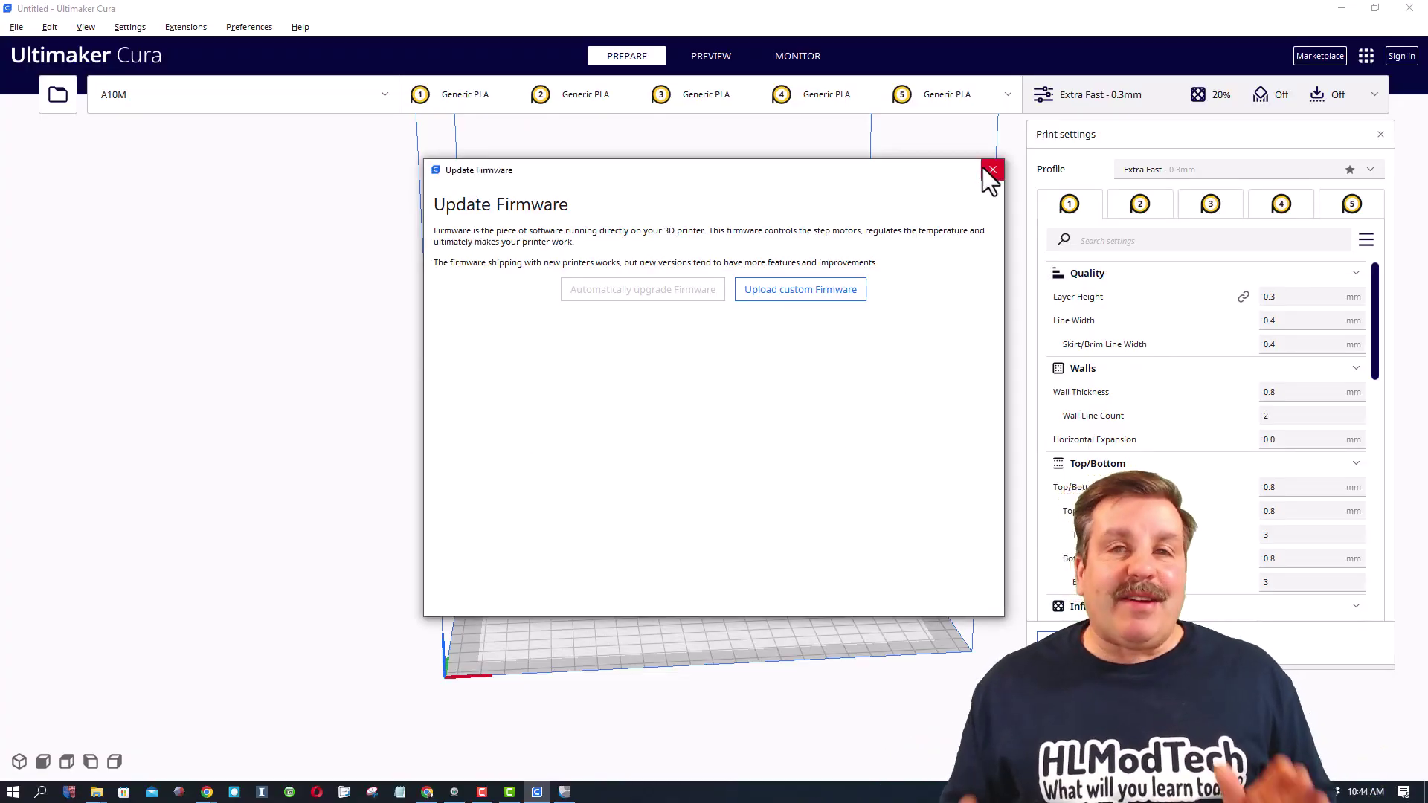
Close the Update Firmware dialog to return to Preferences > Printers with the A10M listed.
click(986, 169)
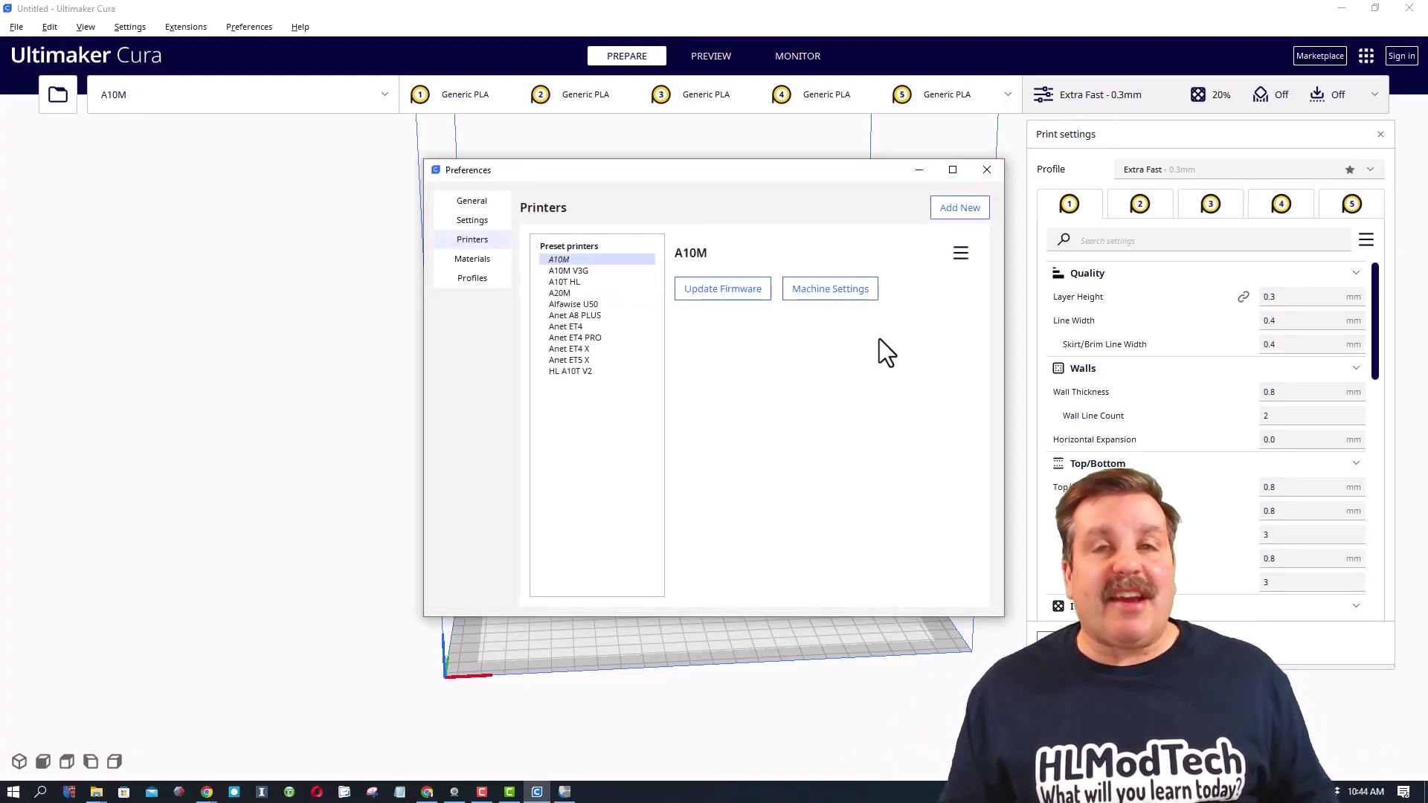